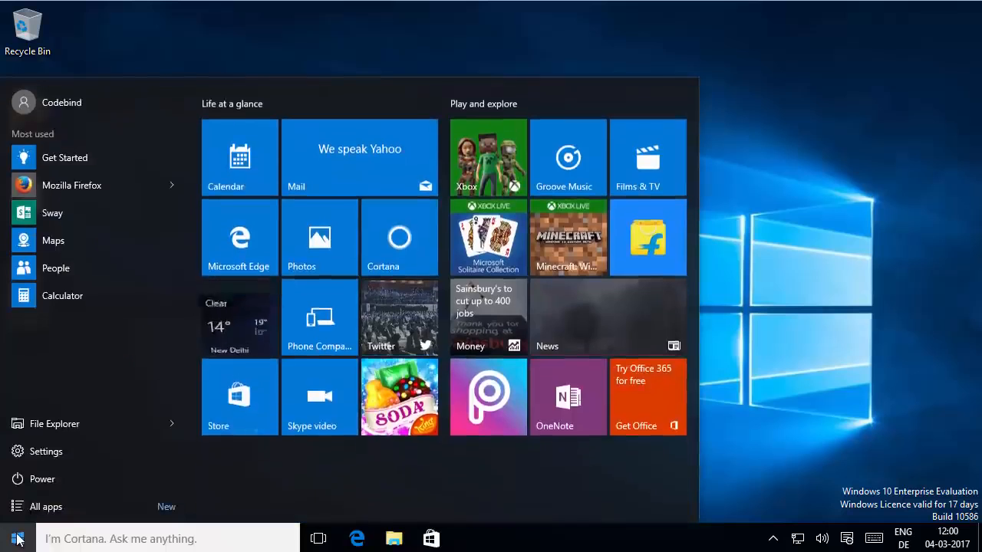
Step: Open Computer Management for This PC from File Explorer and display Disk Management
{"action": "left_click", "coordinate": [51, 426]}
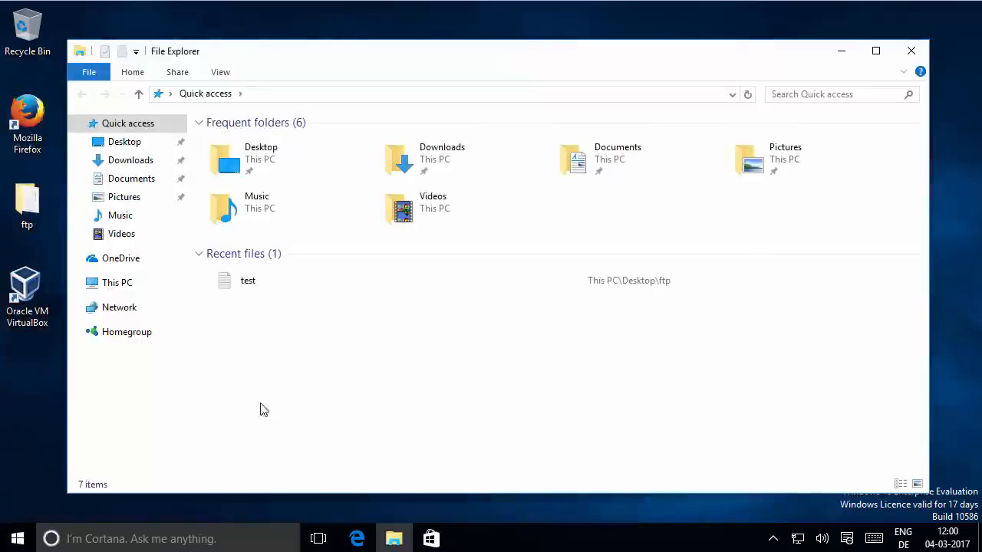
{"action": "left_click", "coordinate": [136, 289]}
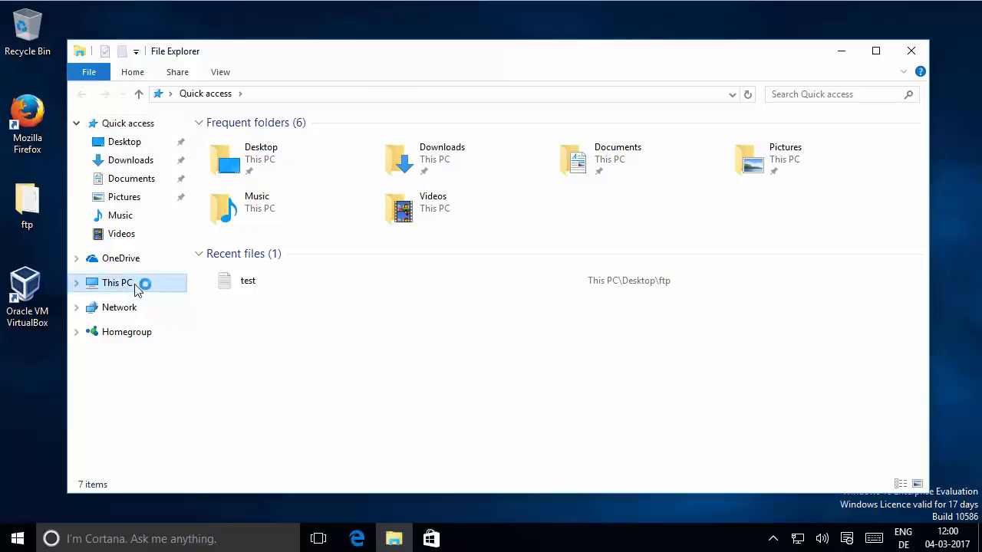
{"action": "right_click", "coordinate": [136, 289]}
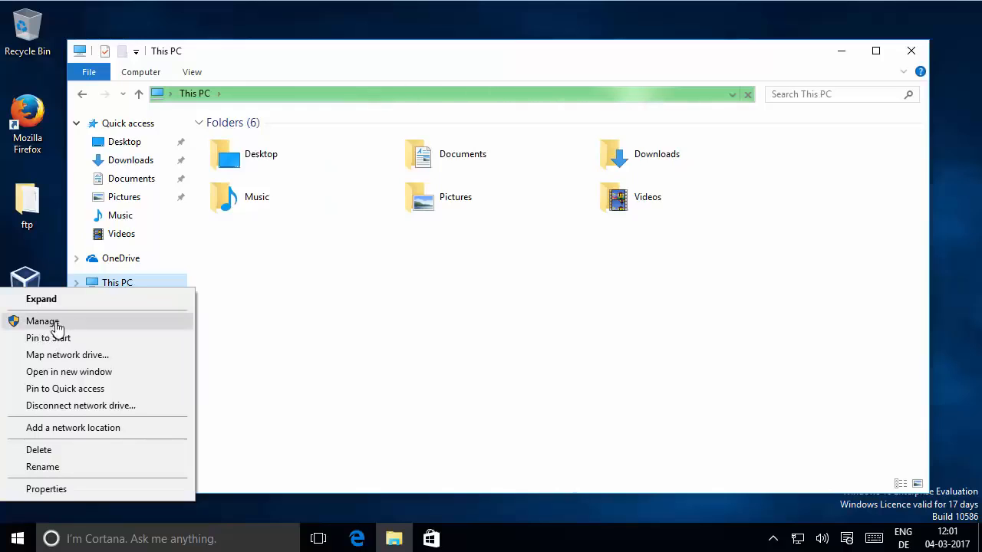
{"action": "left_click", "coordinate": [55, 326]}
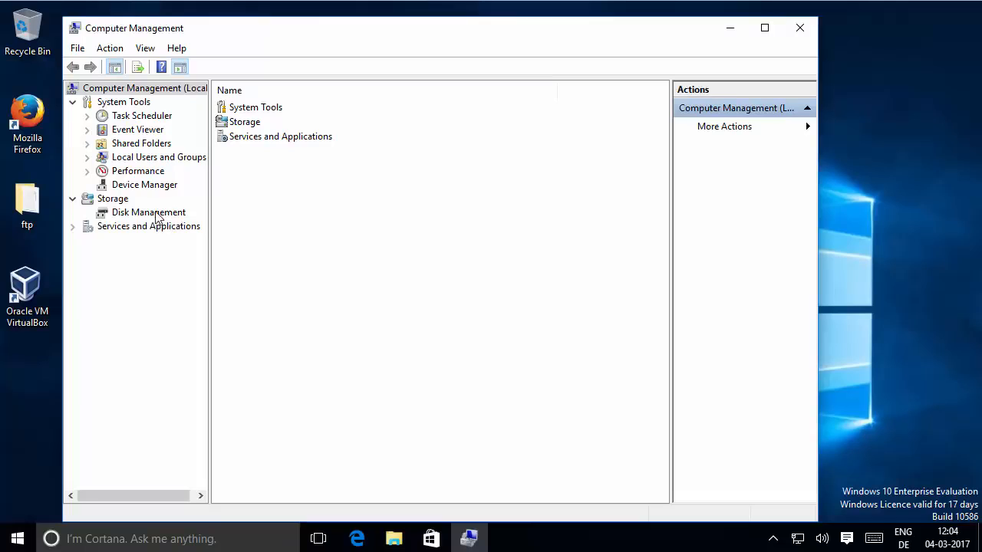
{"action": "left_click", "coordinate": [119, 213]}
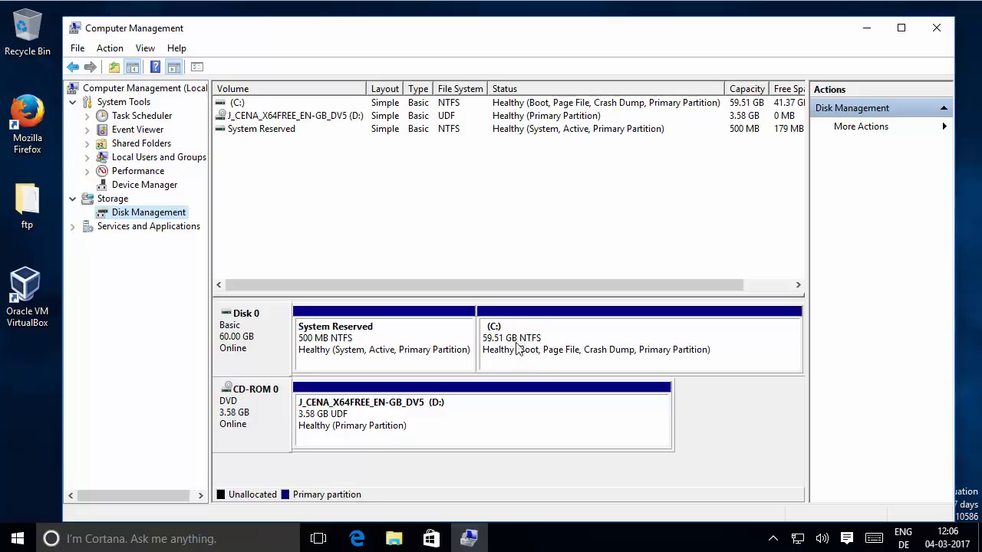
Step: Shrink the C: volume by 5000 MB
{"action": "left_click", "coordinate": [557, 342]}
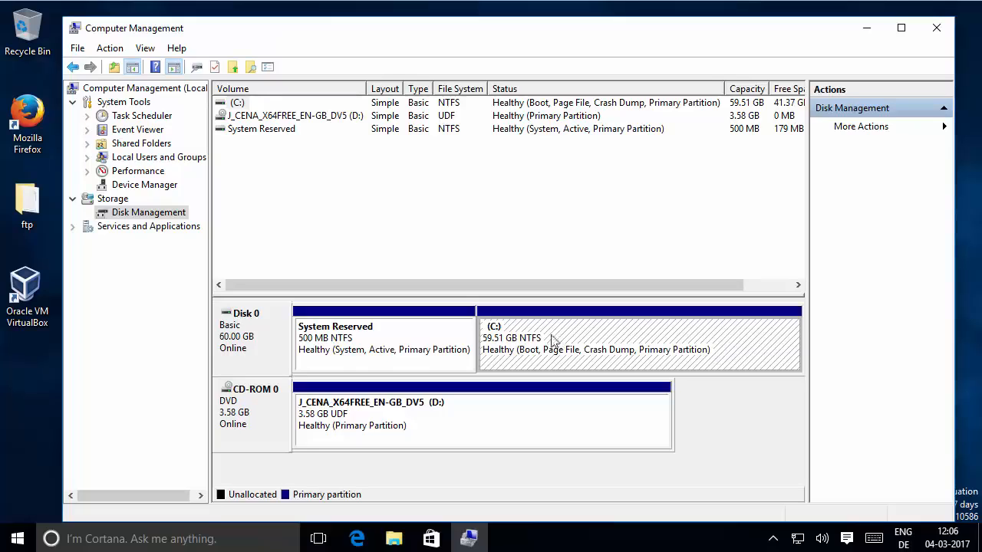
{"action": "right_click", "coordinate": [589, 338]}
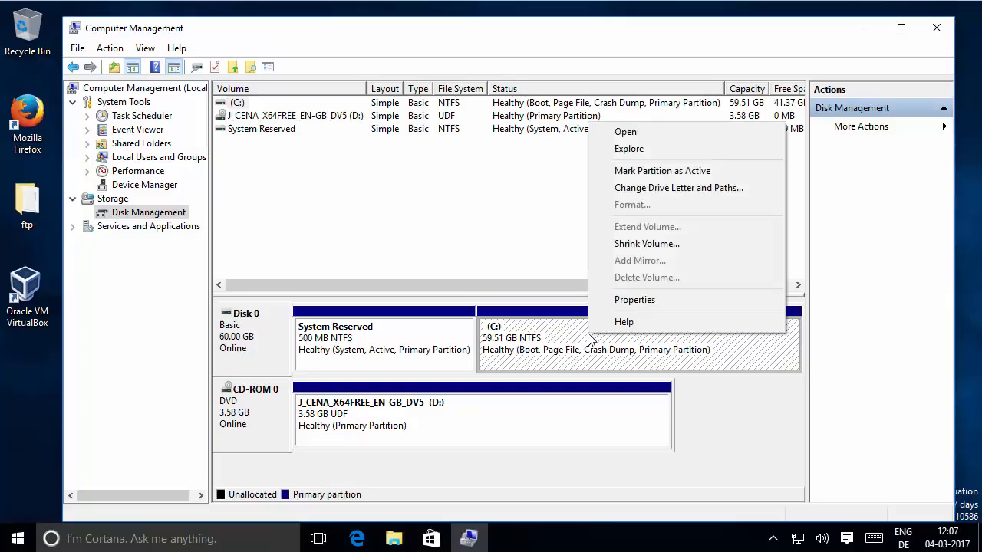
{"action": "left_click", "coordinate": [653, 244]}
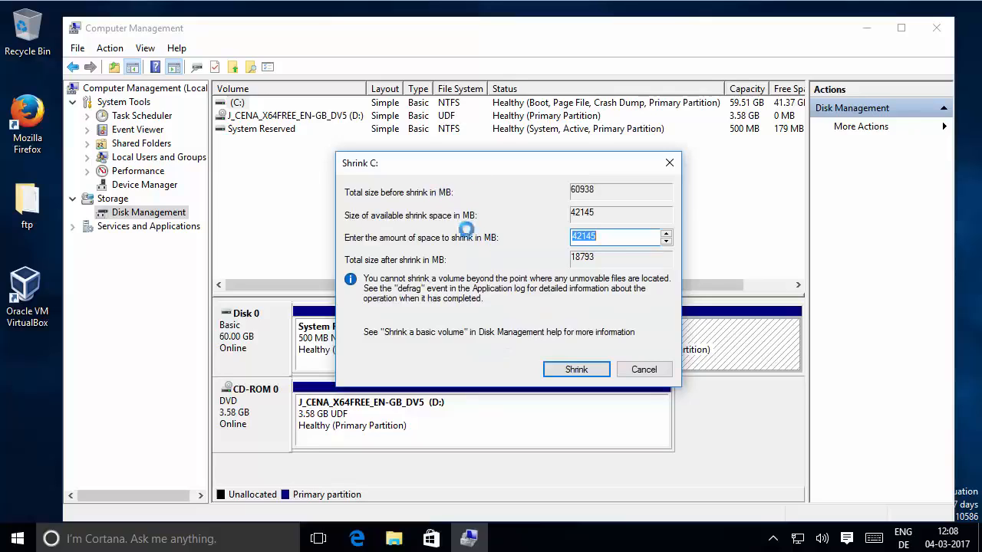
{"action": "mouse_move", "coordinate": [474, 171]}
{"action": "left_mouse_down"}
{"action": "mouse_move", "coordinate": [491, 169]}
{"action": "mouse_move", "coordinate": [477, 175]}
{"action": "left_mouse_up"}
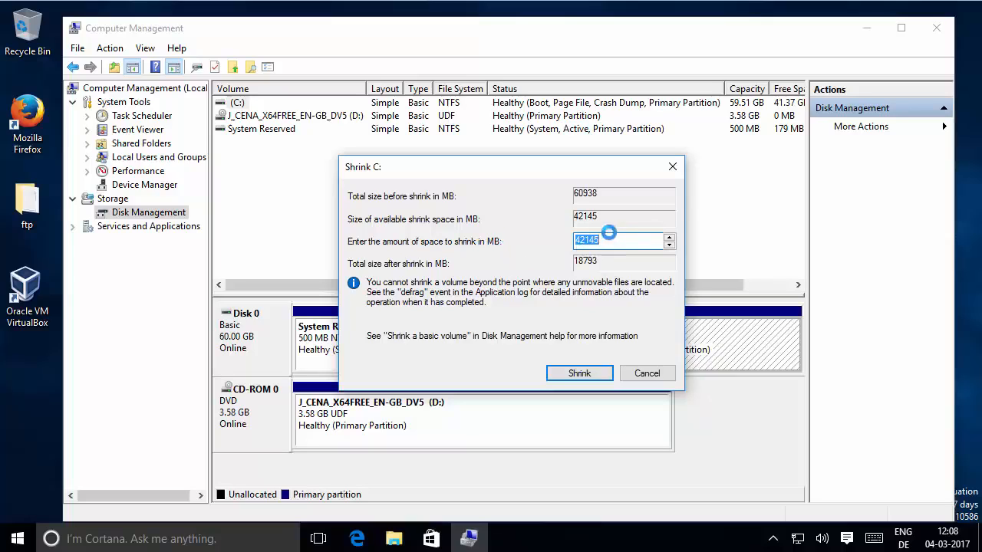
{"action": "left_click_drag", "start_coordinate": [613, 238], "coordinate": [576, 241]}
{"action": "type", "text": "5000"}
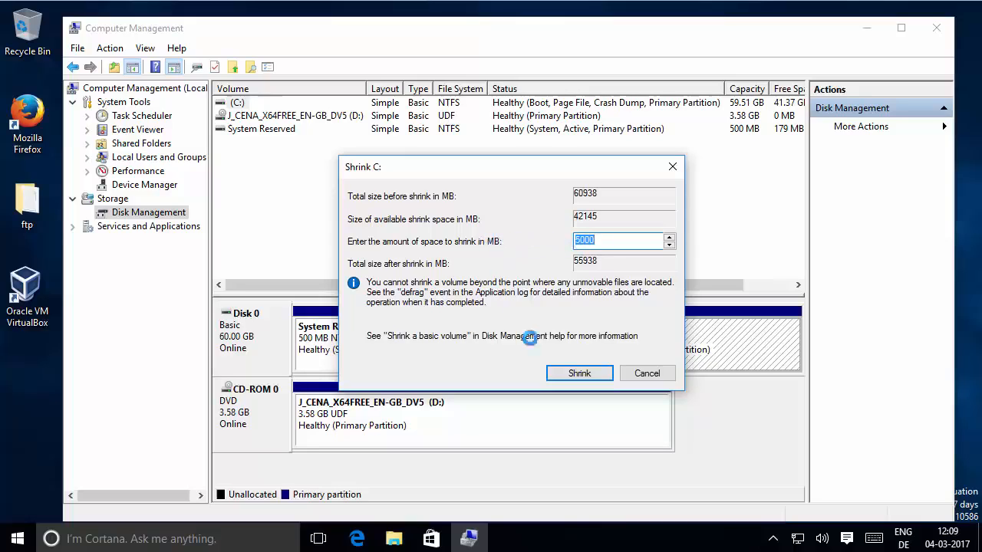
{"action": "left_click", "coordinate": [570, 373]}
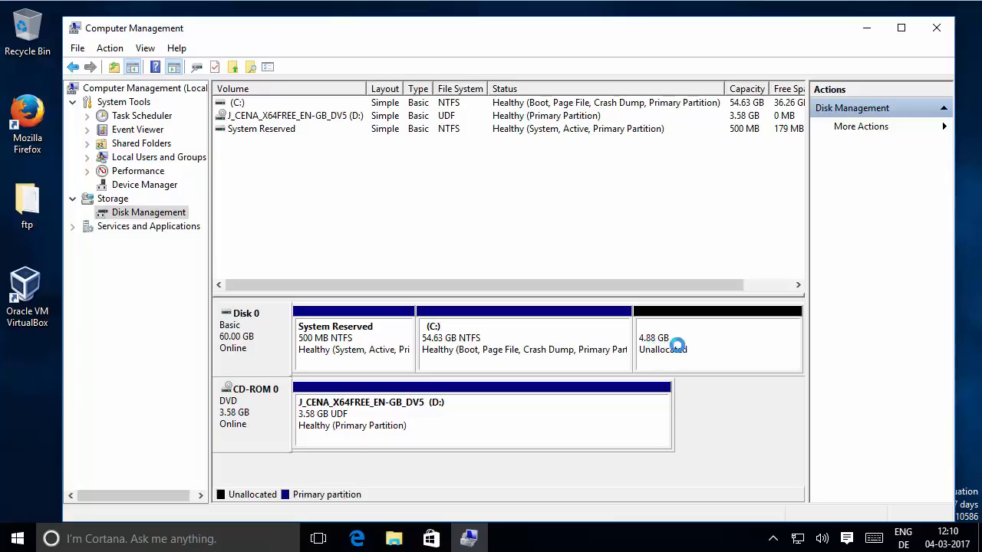
Step: Set up a new simple volume of 4999 MB in the unallocated space on Disk 0 with drive letter E
{"action": "left_click", "coordinate": [686, 335]}
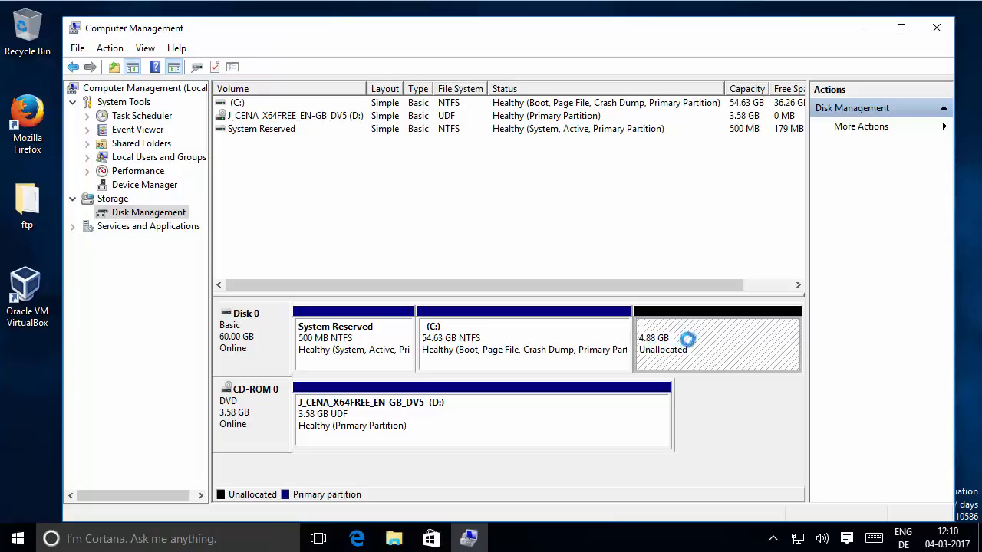
{"action": "right_click", "coordinate": [683, 335]}
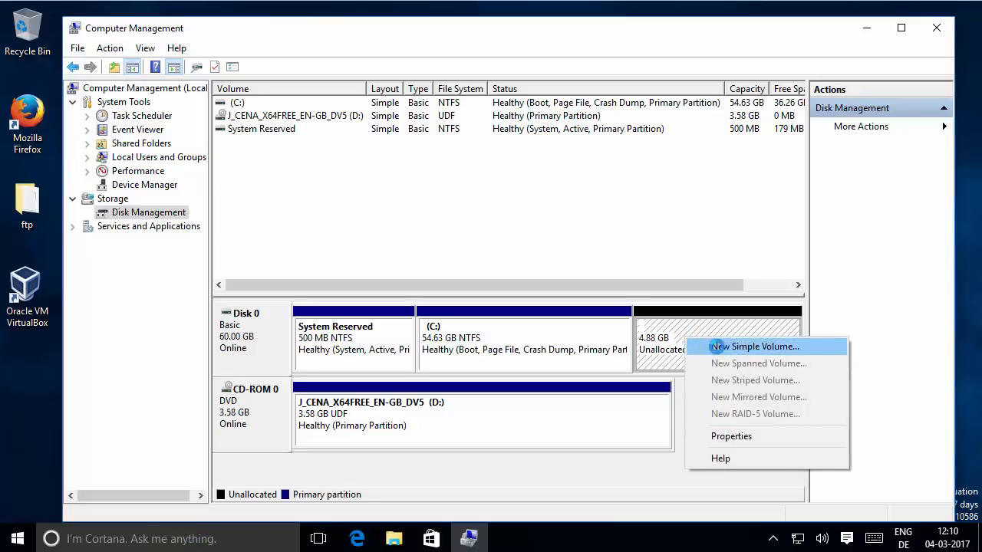
{"action": "left_click", "coordinate": [717, 347]}
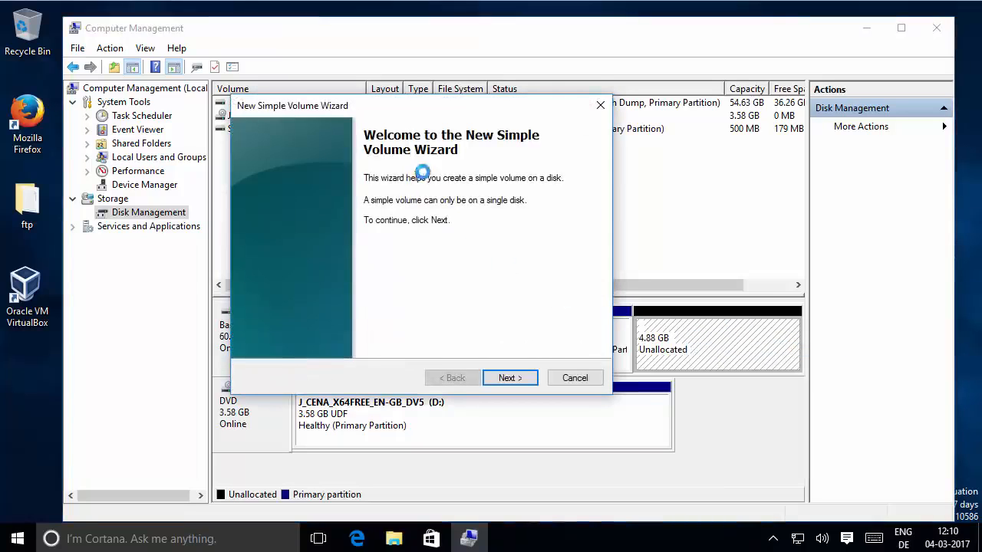
{"action": "left_click_drag", "start_coordinate": [423, 107], "coordinate": [568, 115]}
{"action": "left_click", "coordinate": [648, 385]}
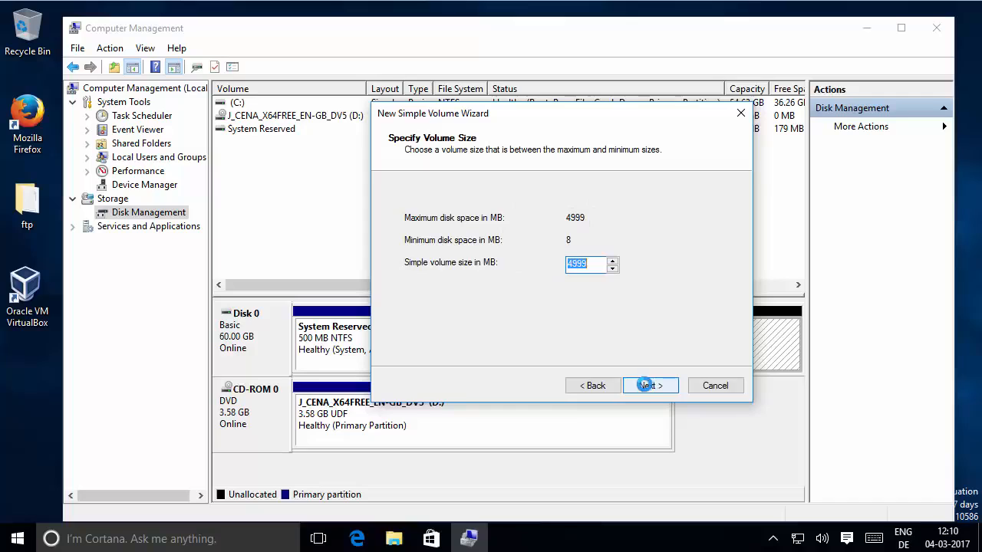
{"action": "left_click", "coordinate": [647, 385]}
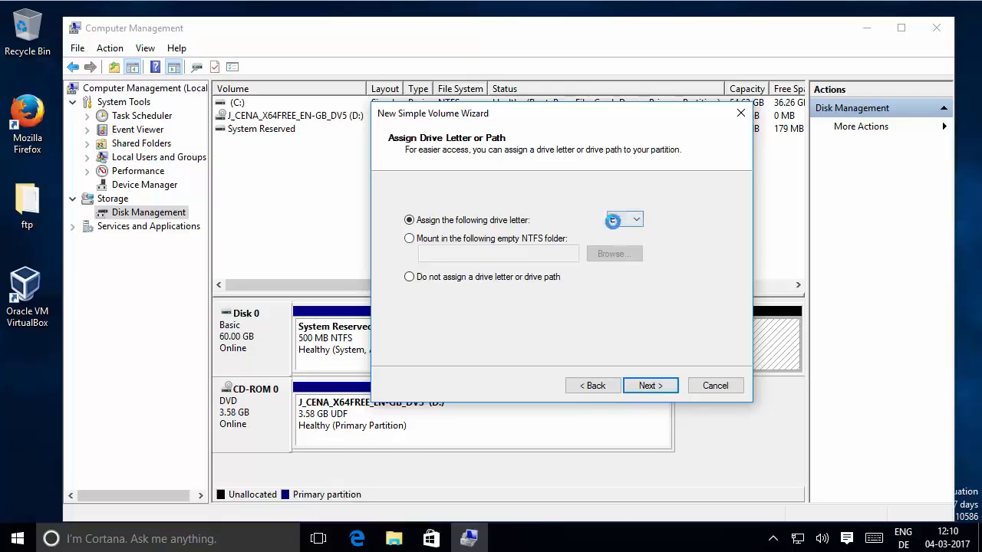
{"action": "left_click", "coordinate": [636, 220]}
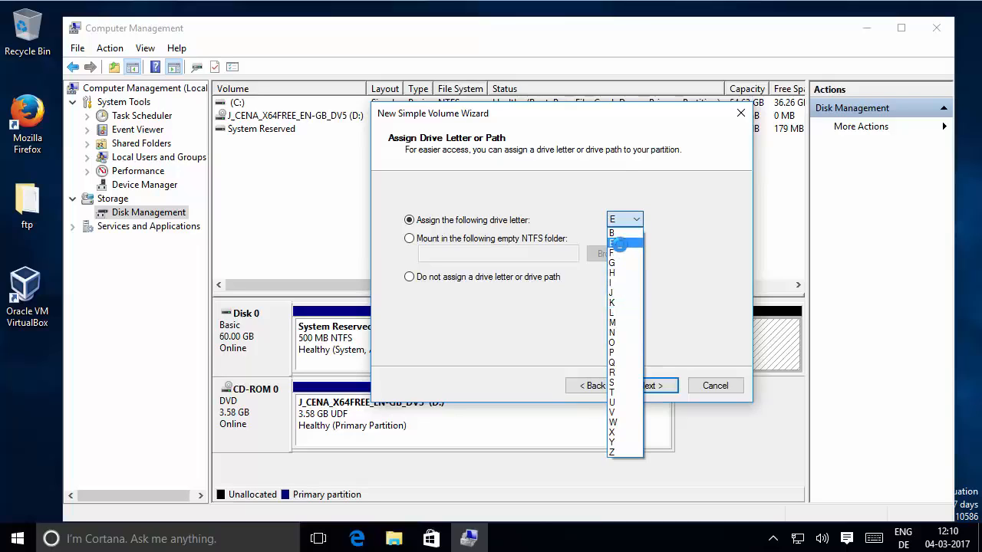
{"action": "left_click", "coordinate": [618, 243]}
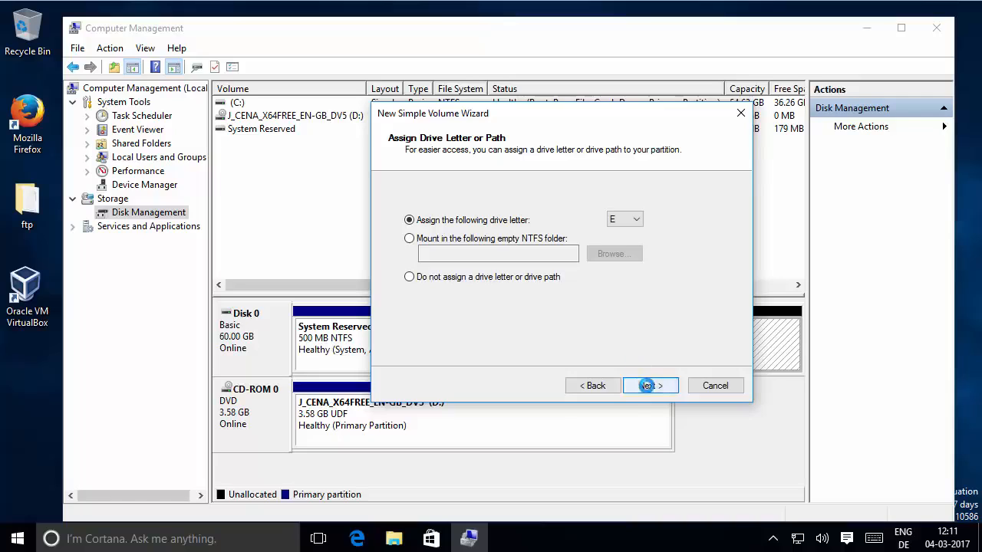
{"action": "left_click", "coordinate": [648, 386]}
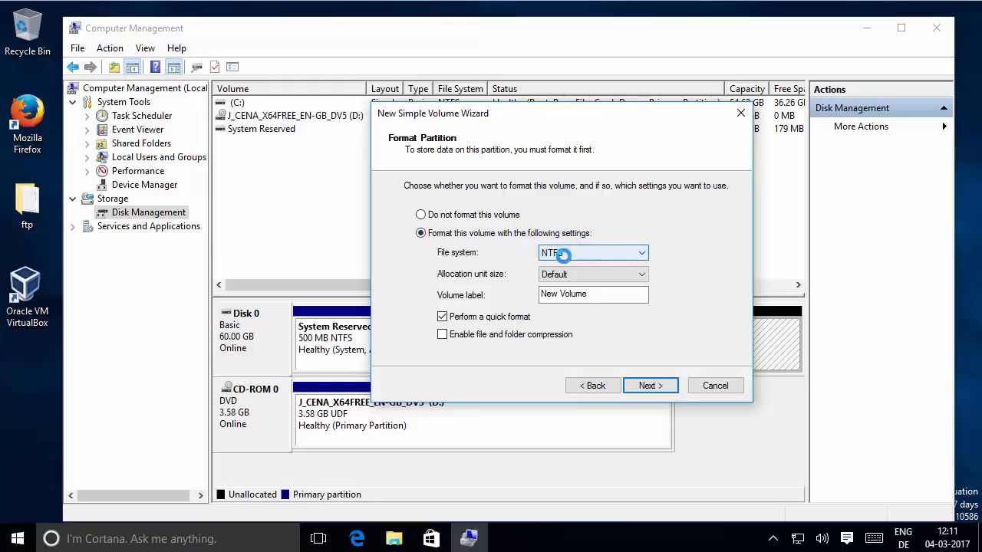
Step: Label the new volume Data, create it as quick-formatted NTFS, and check the drives under This PC in File Explorer
{"action": "left_click_drag", "start_coordinate": [591, 295], "coordinate": [513, 285]}
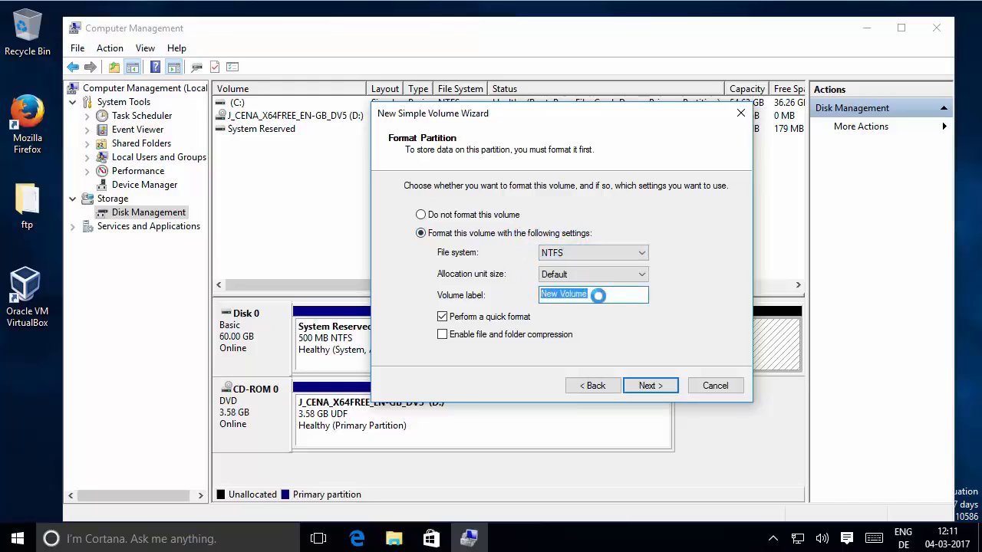
{"action": "left_click", "coordinate": [598, 296]}
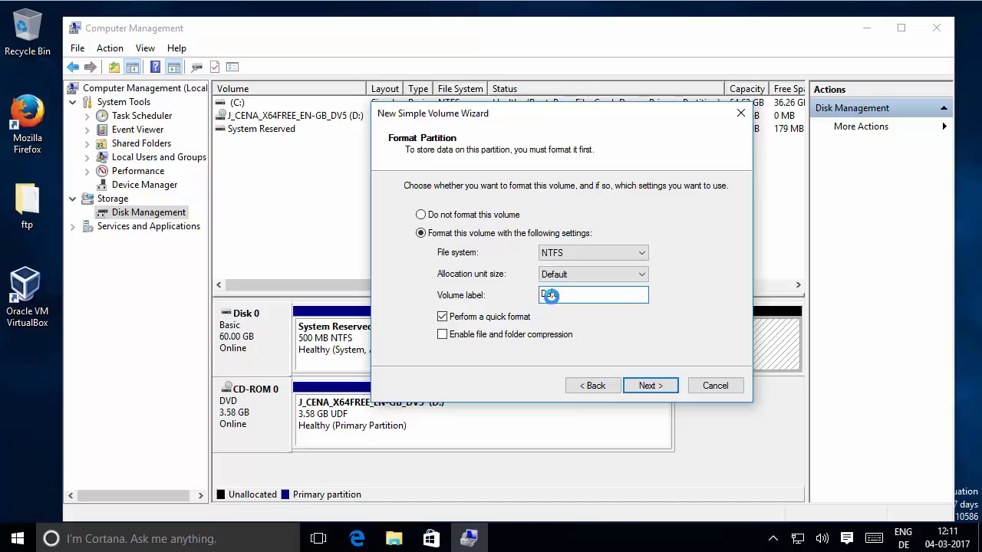
{"action": "left_click", "coordinate": [650, 385]}
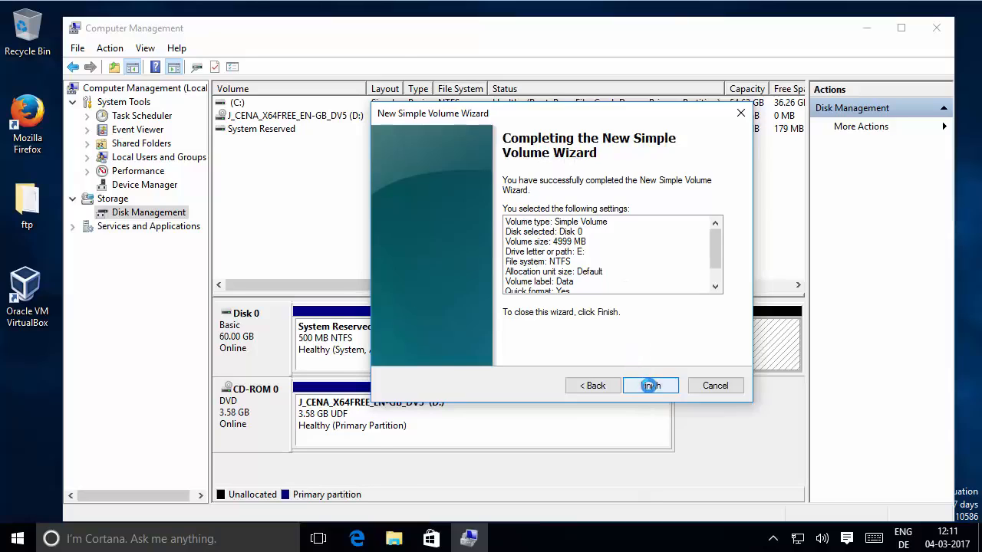
{"action": "left_click", "coordinate": [650, 386]}
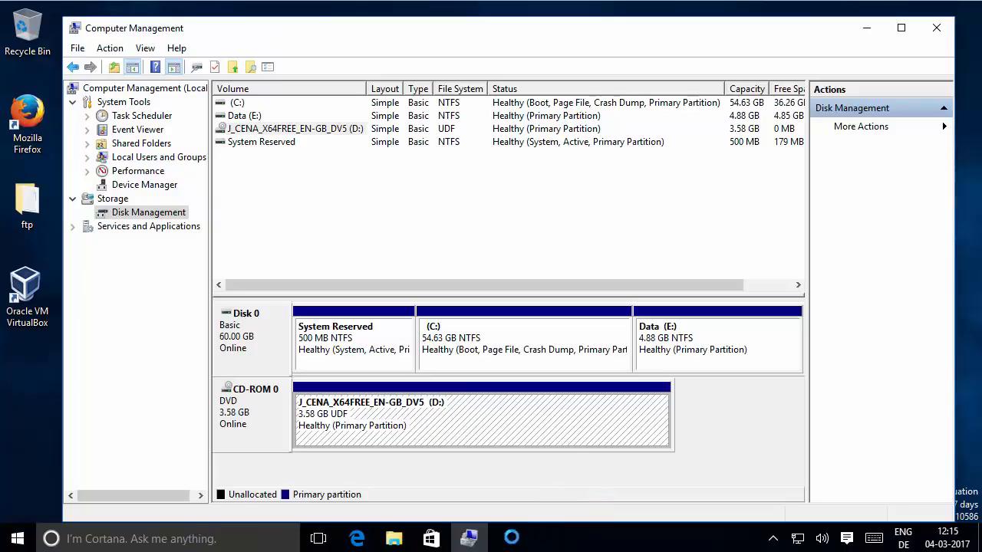
{"action": "left_click", "coordinate": [394, 537]}
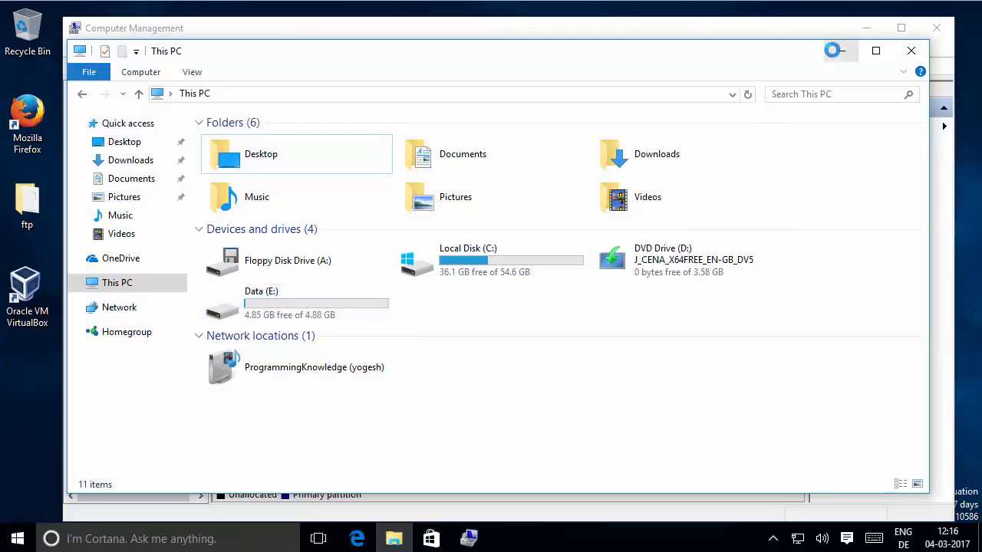
{"action": "left_click", "coordinate": [834, 50]}
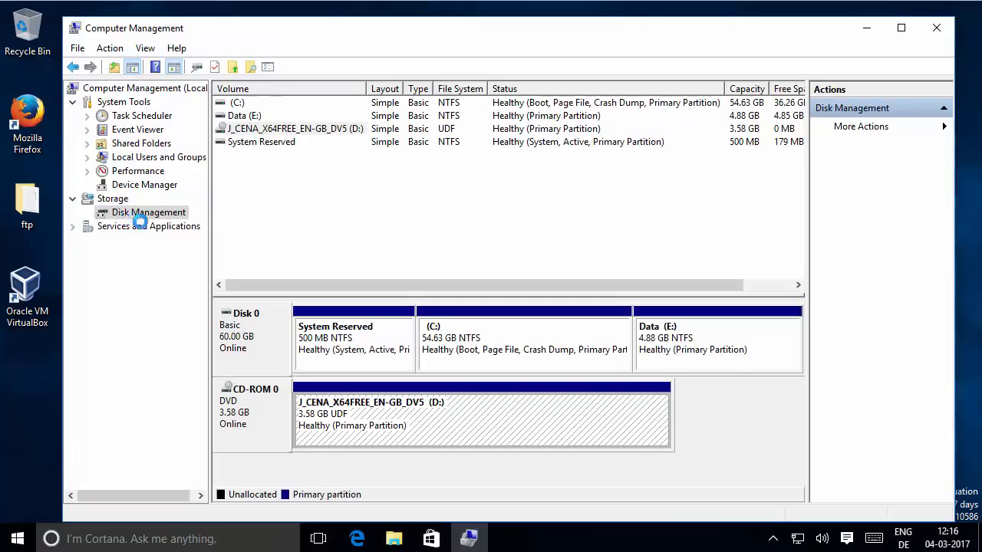
Step: Delete the Data (E:) volume from Disk 0, accepting the erasure of its data
{"action": "left_click", "coordinate": [679, 342]}
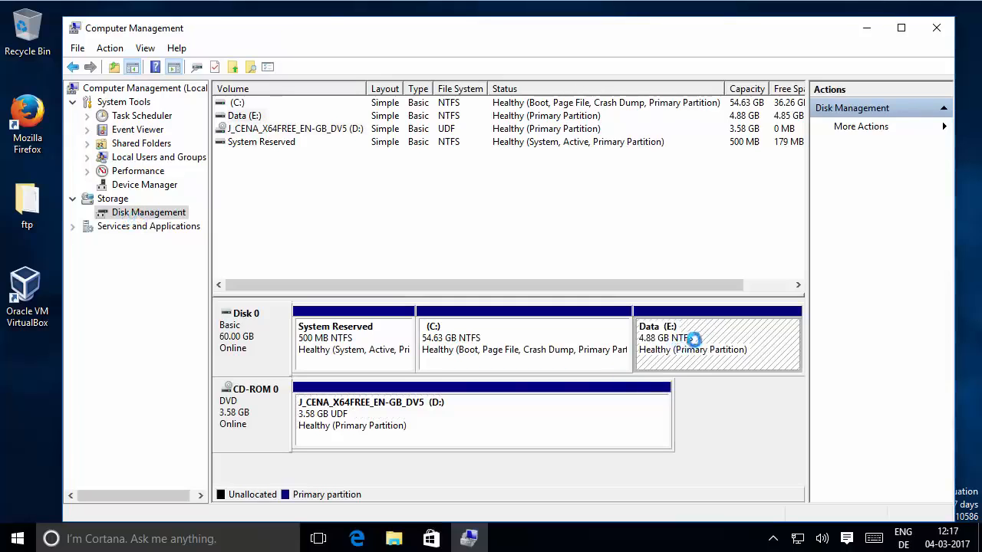
{"action": "right_click", "coordinate": [693, 335]}
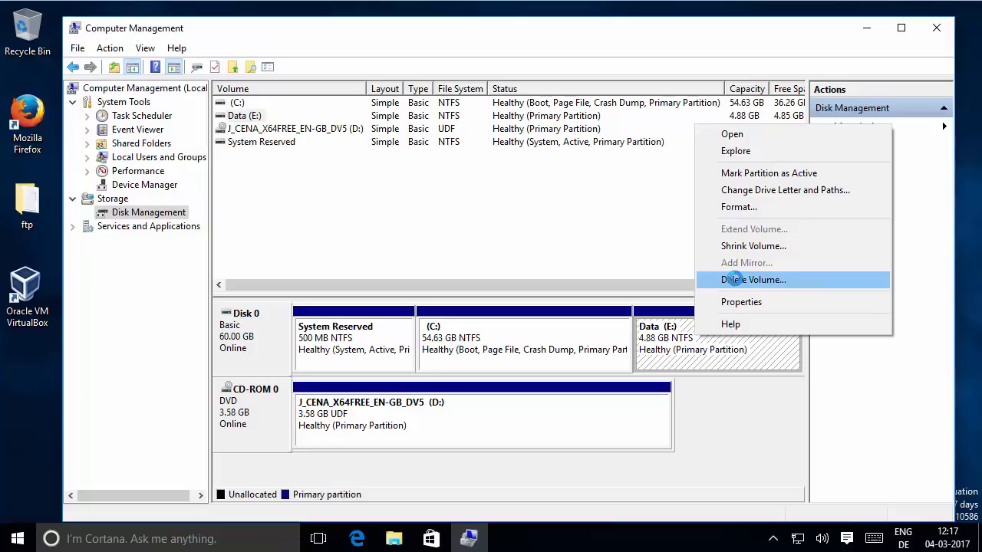
{"action": "left_click", "coordinate": [735, 279]}
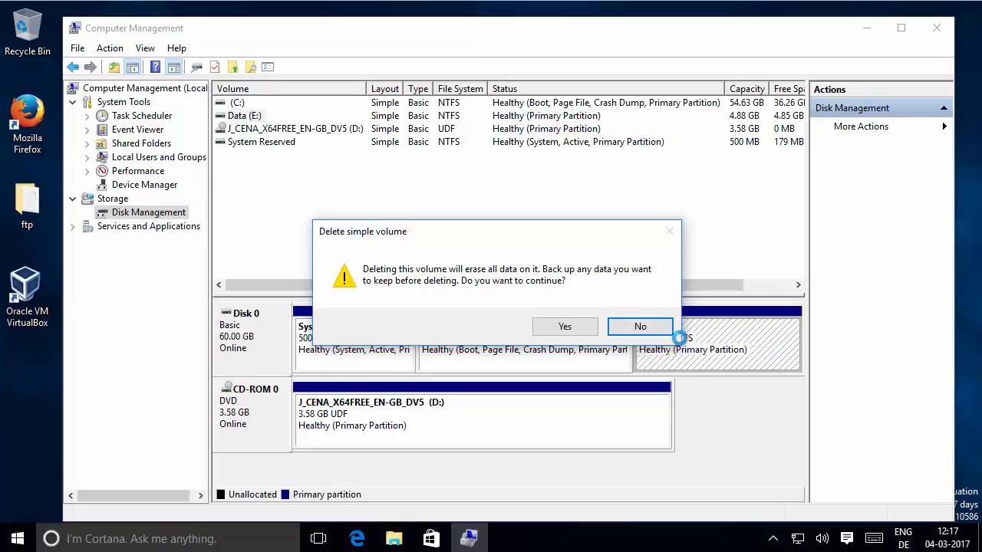
{"action": "left_click", "coordinate": [542, 326]}
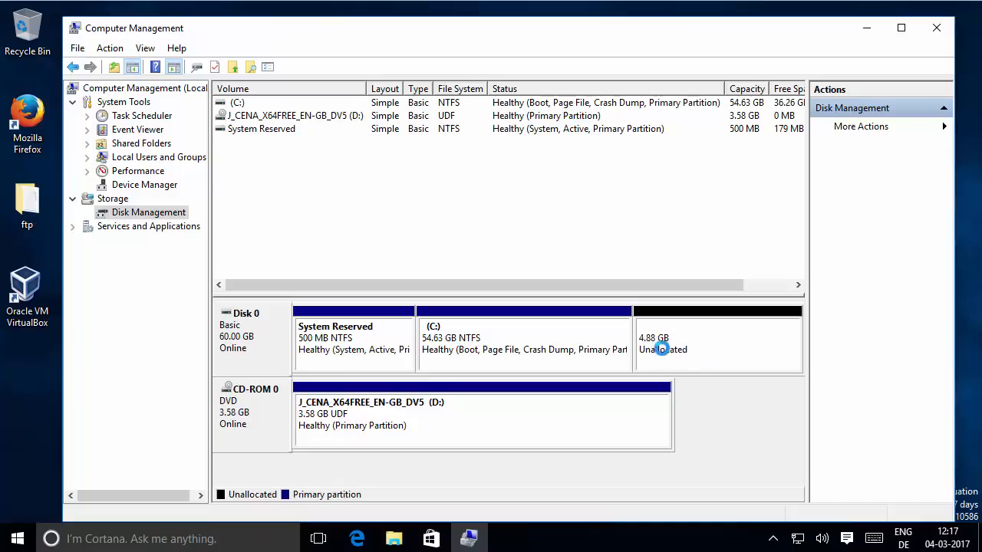
Step: Extend the C: volume with 4999 MB of unallocated space from Disk 0
{"action": "left_click", "coordinate": [508, 336]}
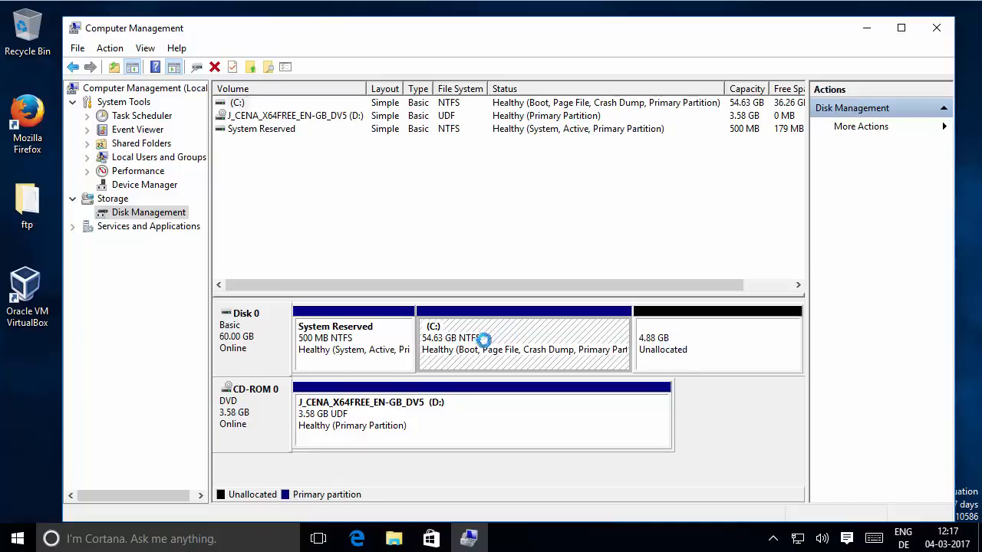
{"action": "right_click", "coordinate": [496, 331]}
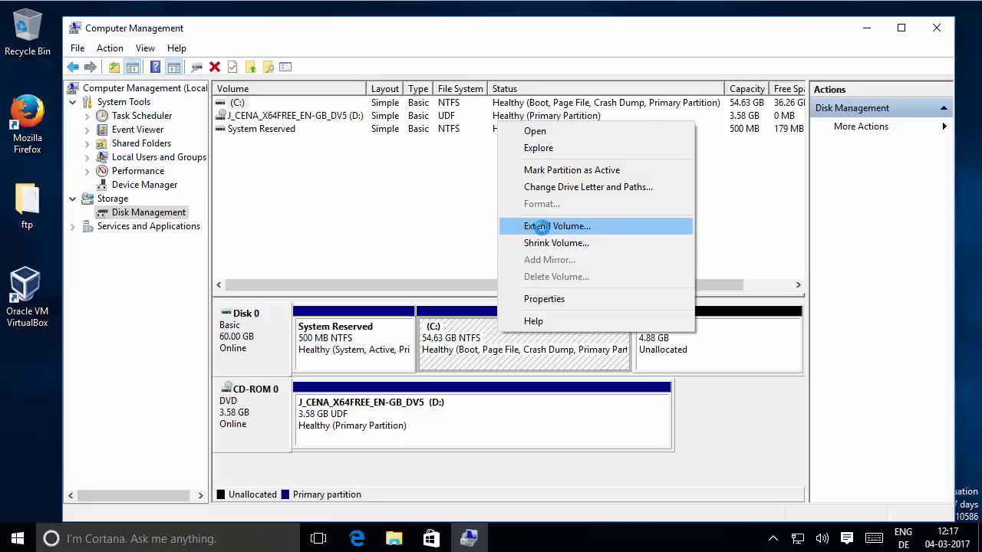
{"action": "left_click", "coordinate": [533, 226]}
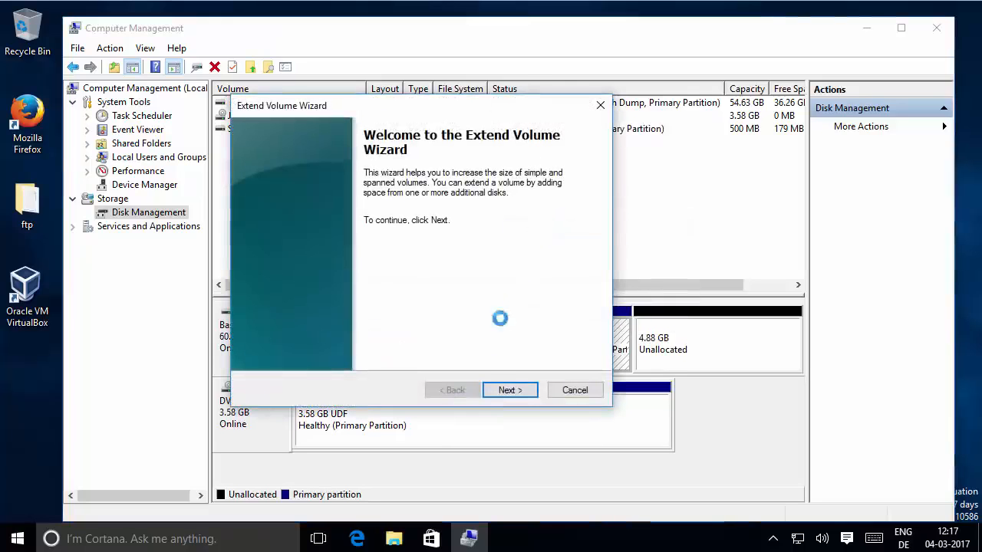
{"action": "left_click", "coordinate": [506, 390]}
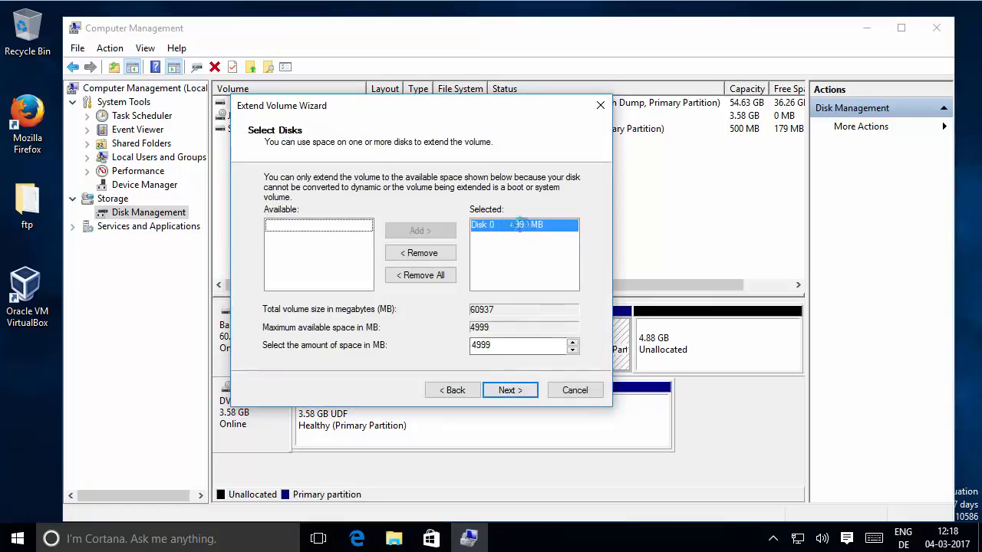
{"action": "left_click", "coordinate": [511, 391]}
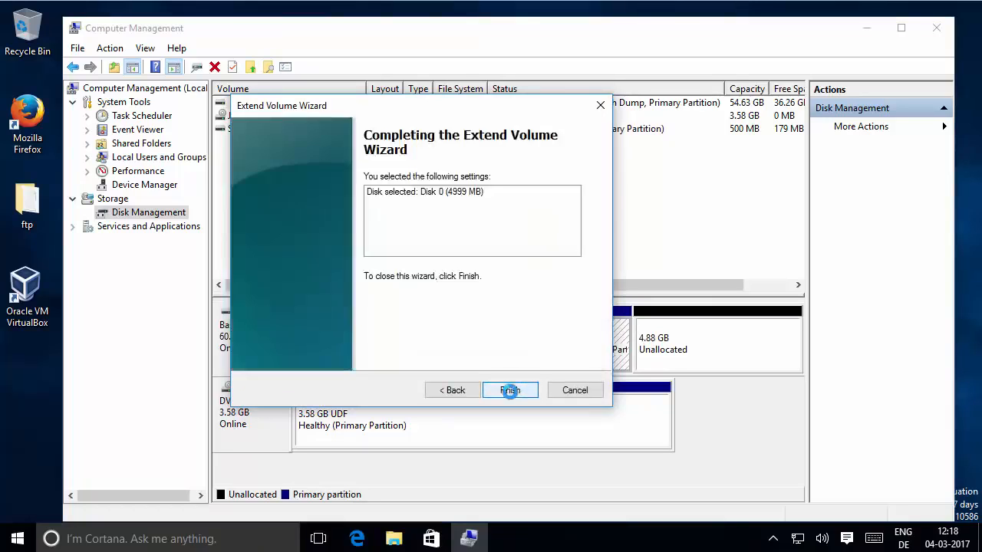
{"action": "left_click", "coordinate": [510, 390]}
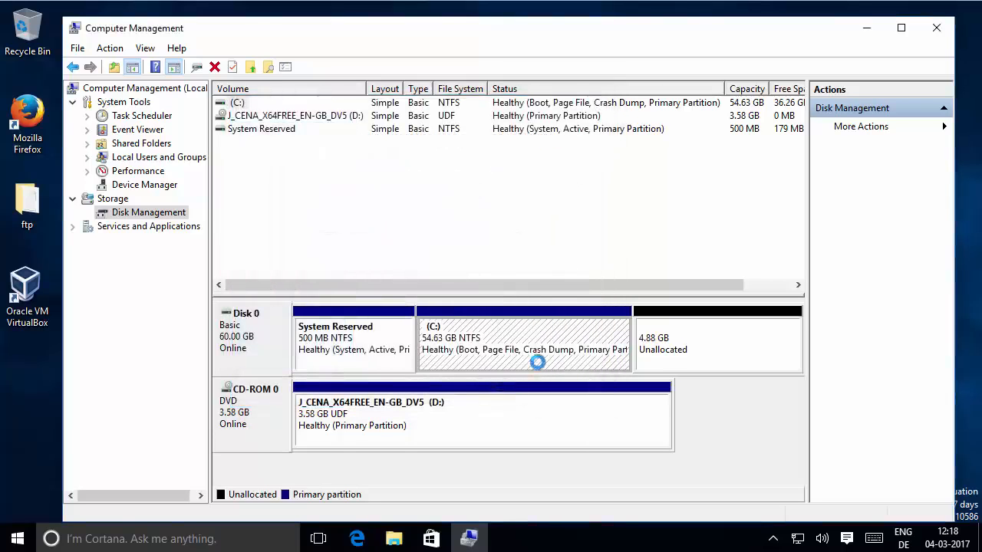